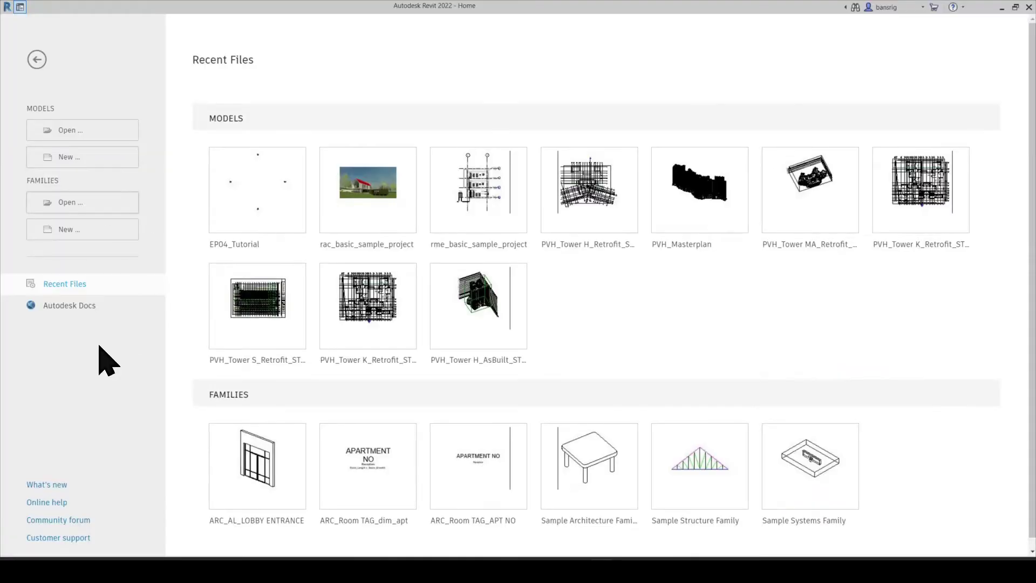
- Create a new project from the DefaultMetric.rte template, keeping the Project option selected
{"action": "left_click", "coordinate": [62, 156]}
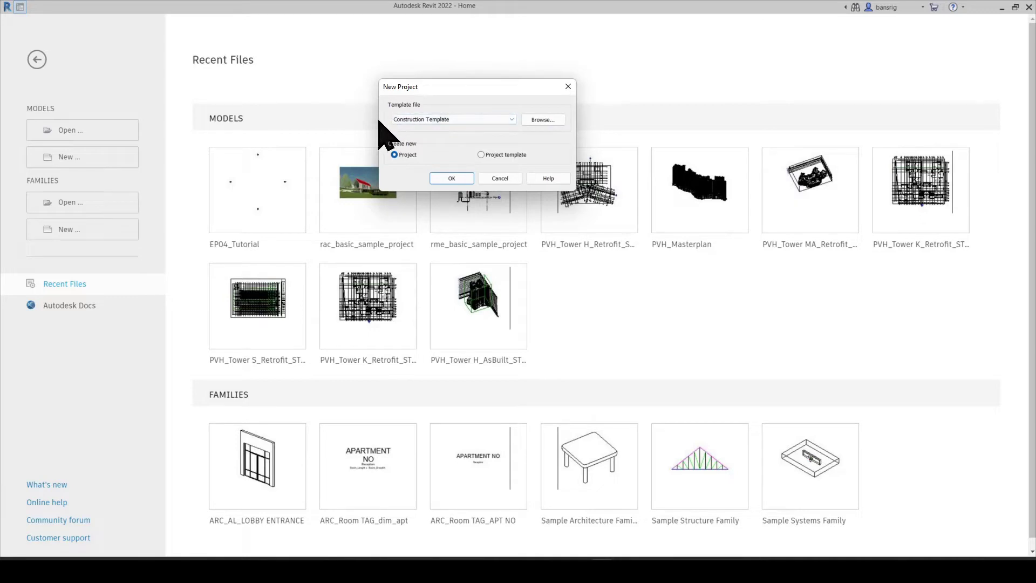
{"action": "left_click", "coordinate": [445, 120]}
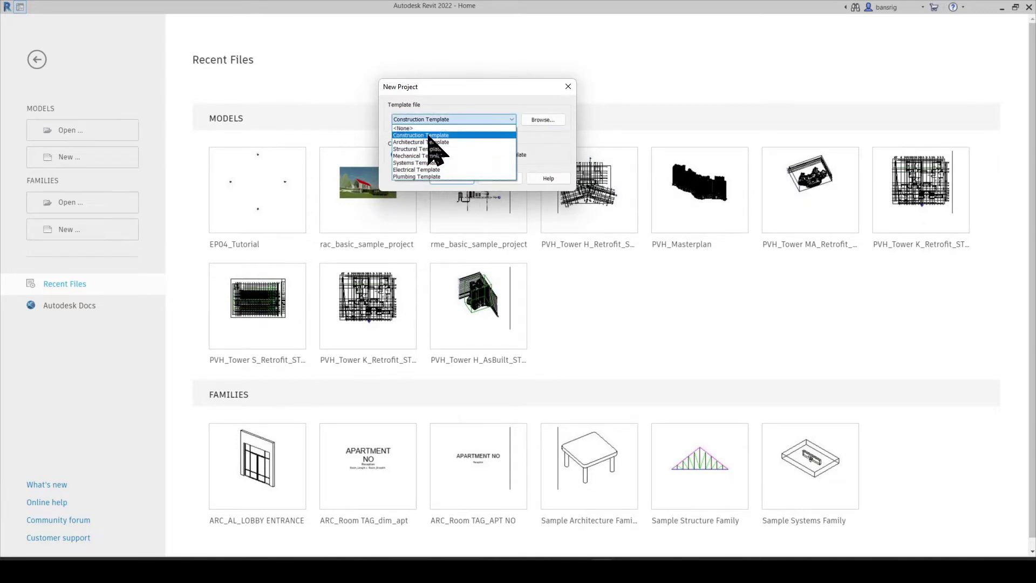
{"action": "left_click", "coordinate": [543, 132]}
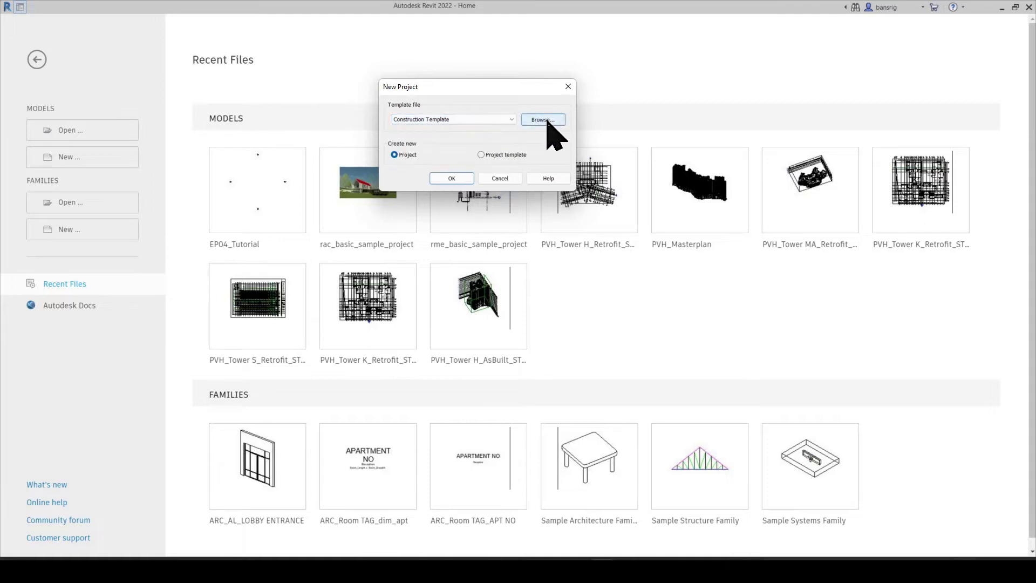
{"action": "left_click", "coordinate": [544, 120]}
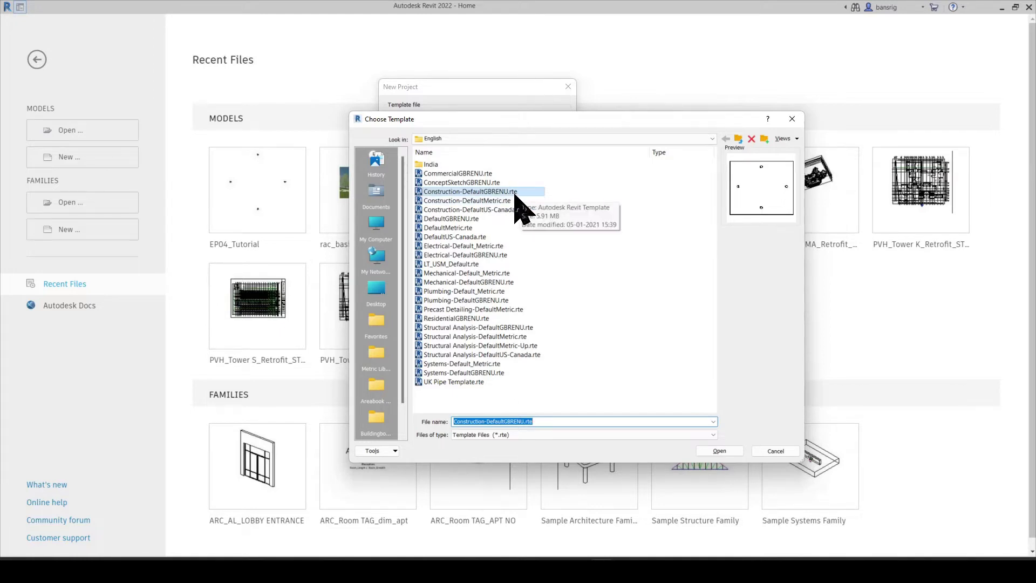
{"action": "left_click", "coordinate": [534, 227]}
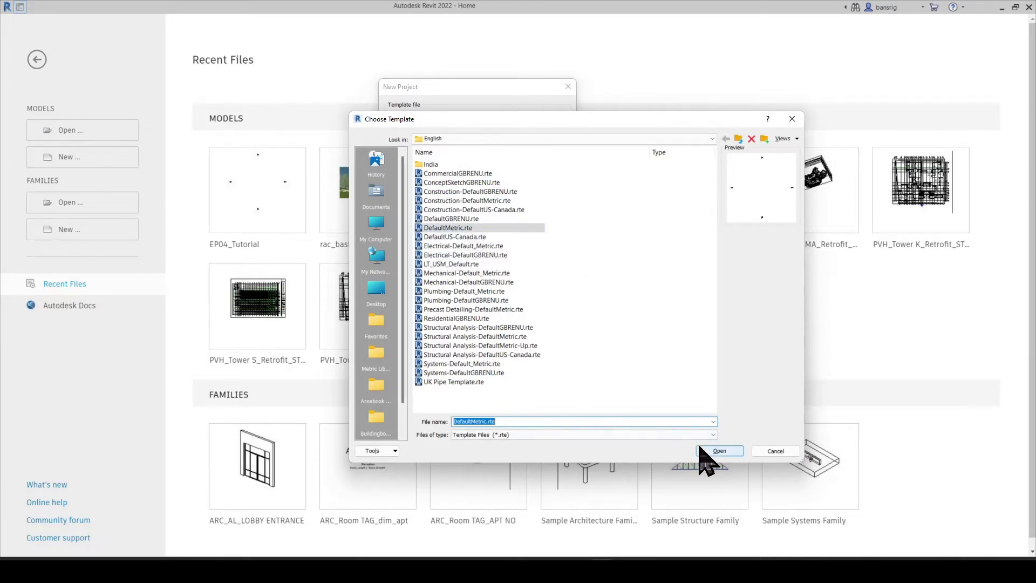
{"action": "left_click", "coordinate": [711, 452]}
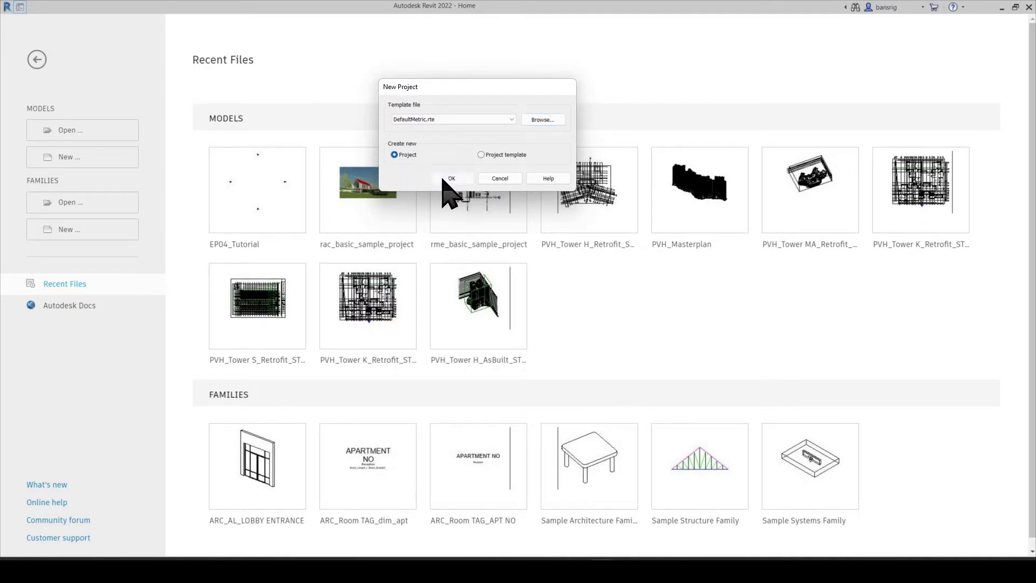
{"action": "left_click", "coordinate": [450, 179]}
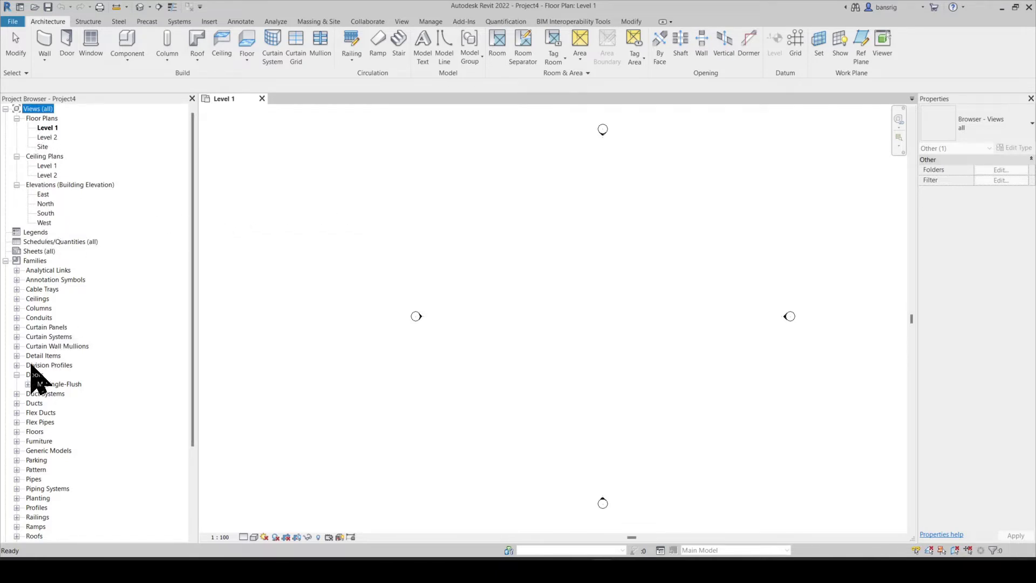
- Expand Families > Walls in the Project Browser to show the Basic Wall types, then return to its top
{"action": "scroll", "coordinate": [52, 478], "scroll_direction": "down", "scroll_amount": 4}
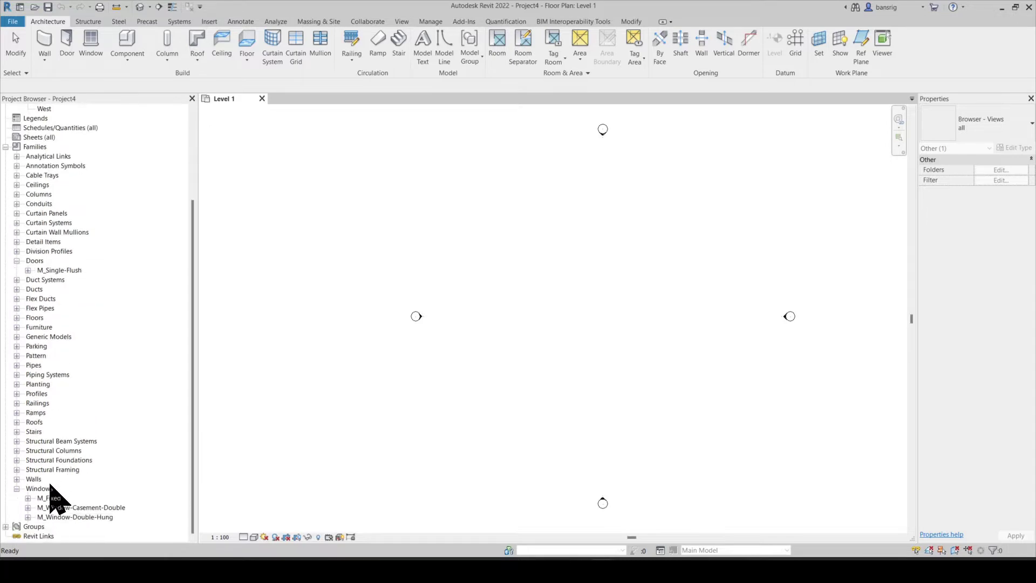
{"action": "left_click", "coordinate": [17, 479]}
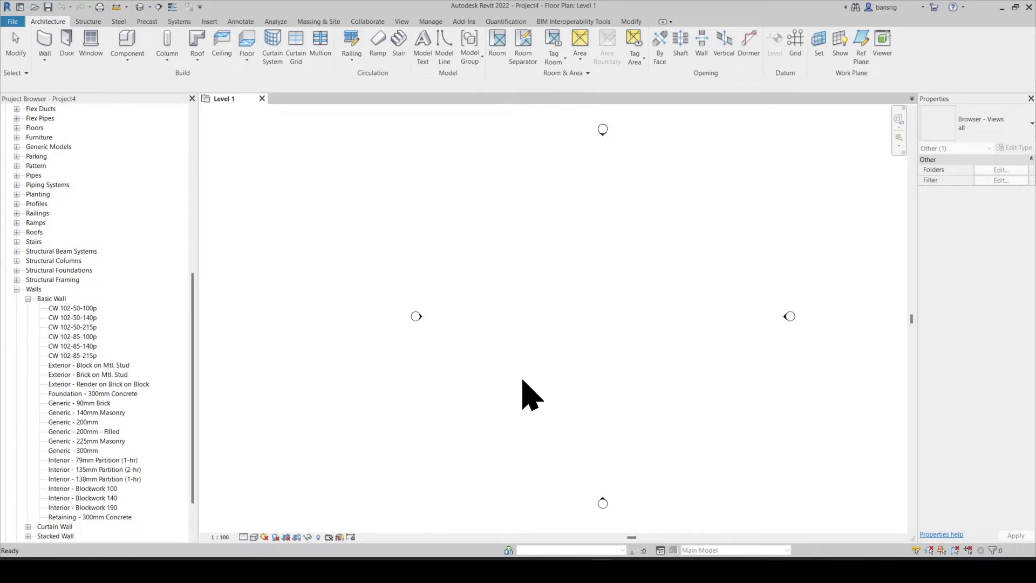
{"action": "key", "text": "Home"}
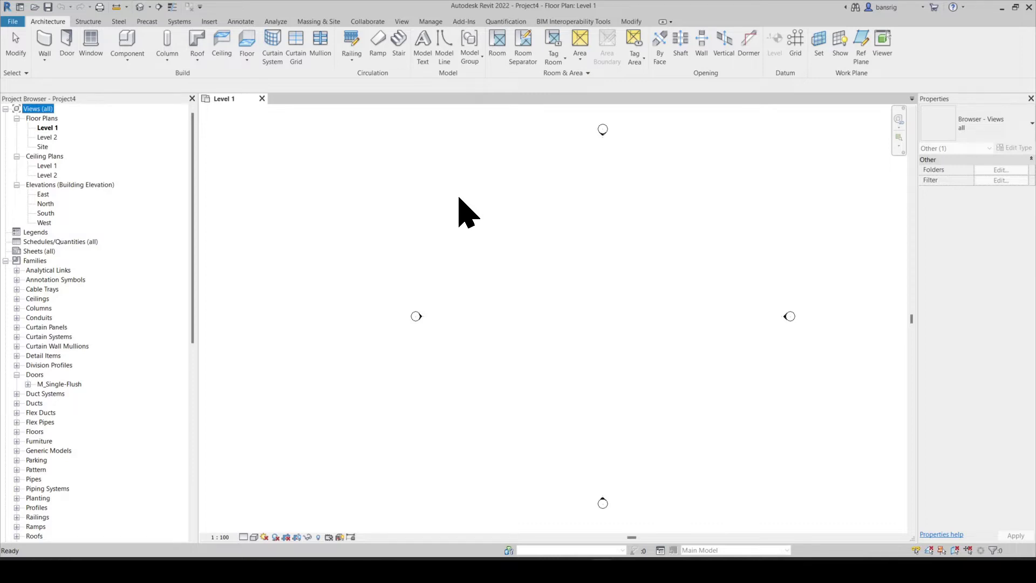
- Save the project as an .rvt file named Project4 via Save As > Project
{"action": "left_click", "coordinate": [13, 21]}
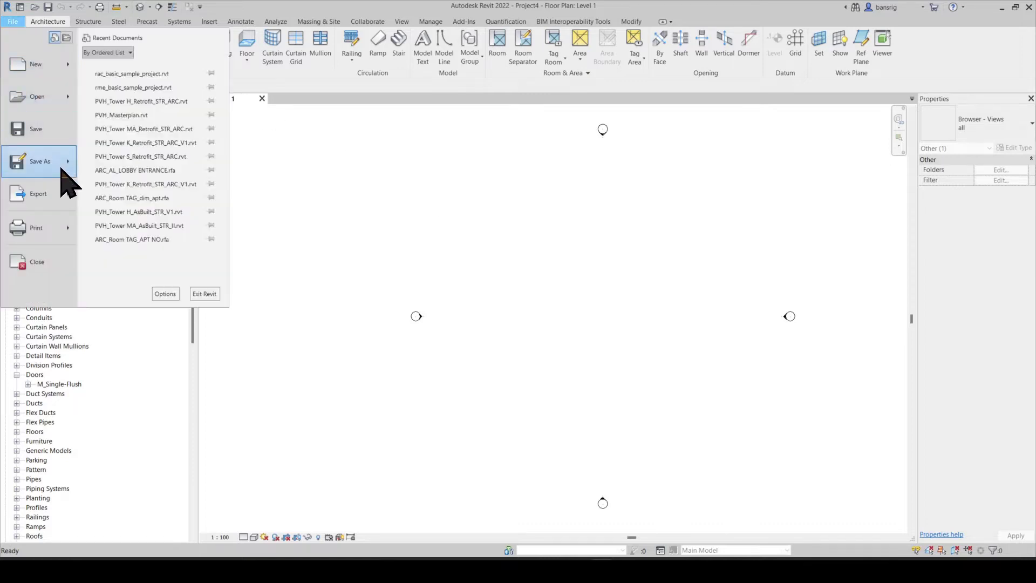
{"action": "left_click", "coordinate": [39, 161]}
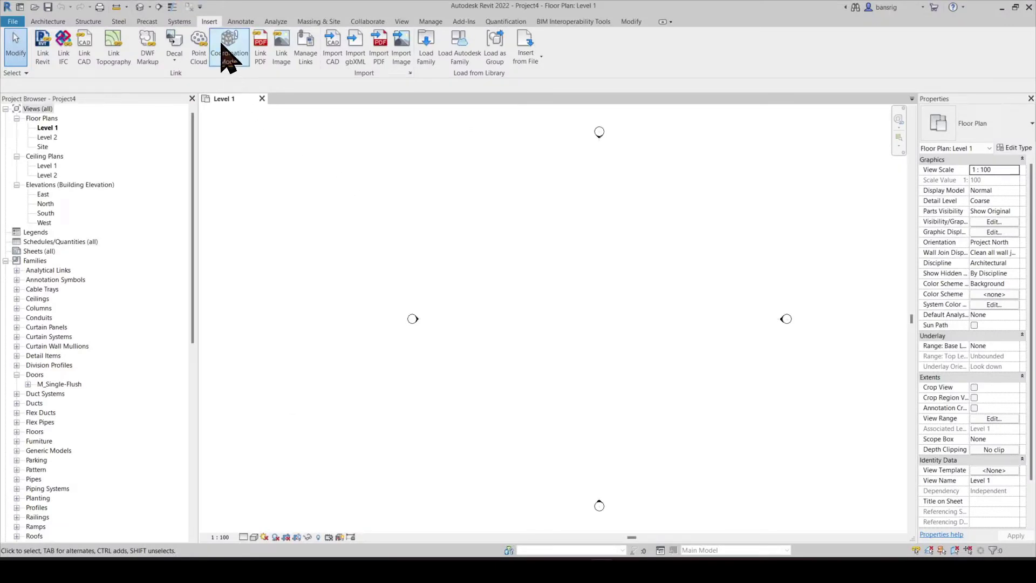
- Load the M_TV Stand.rfa family from the US > Furniture library folder
{"action": "left_click", "coordinate": [427, 47]}
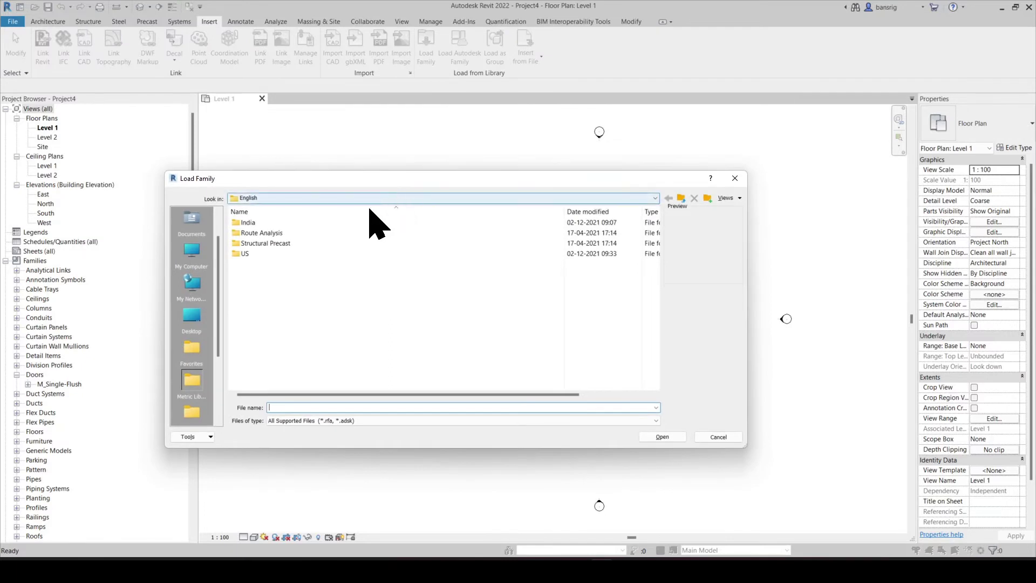
{"action": "double_click", "coordinate": [283, 252]}
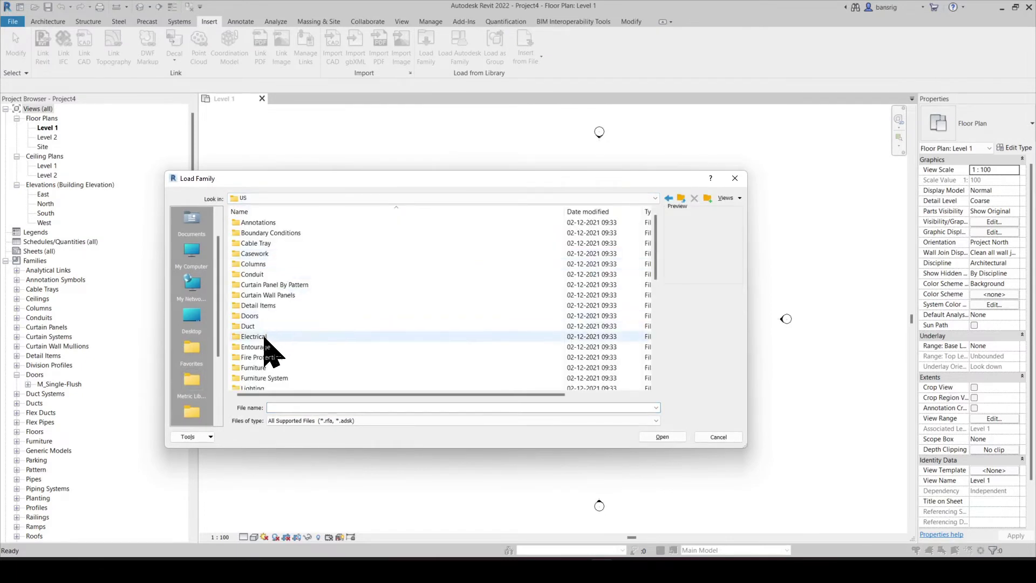
{"action": "double_click", "coordinate": [253, 368]}
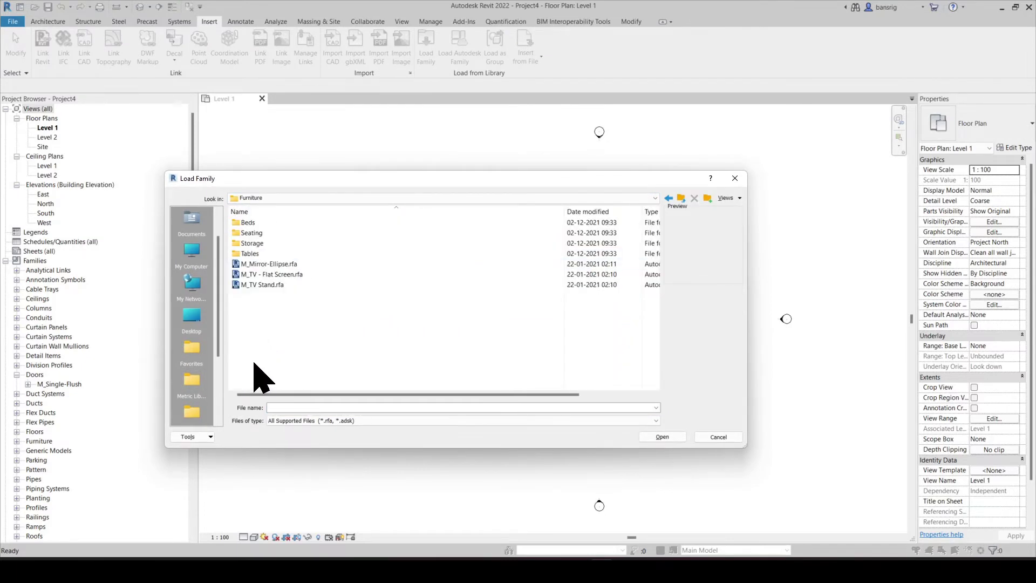
{"action": "left_click", "coordinate": [282, 285]}
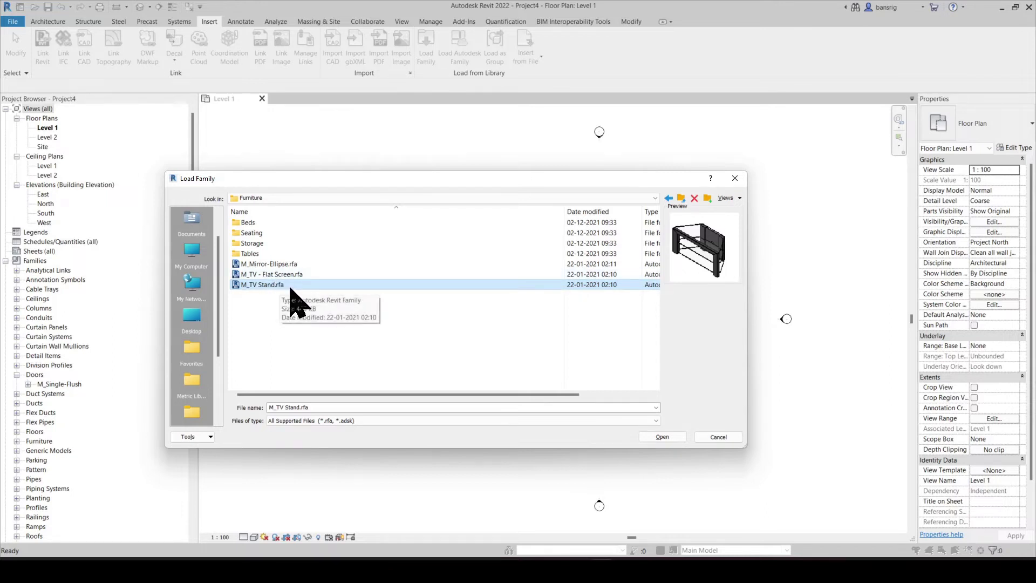
{"action": "left_click", "coordinate": [662, 437]}
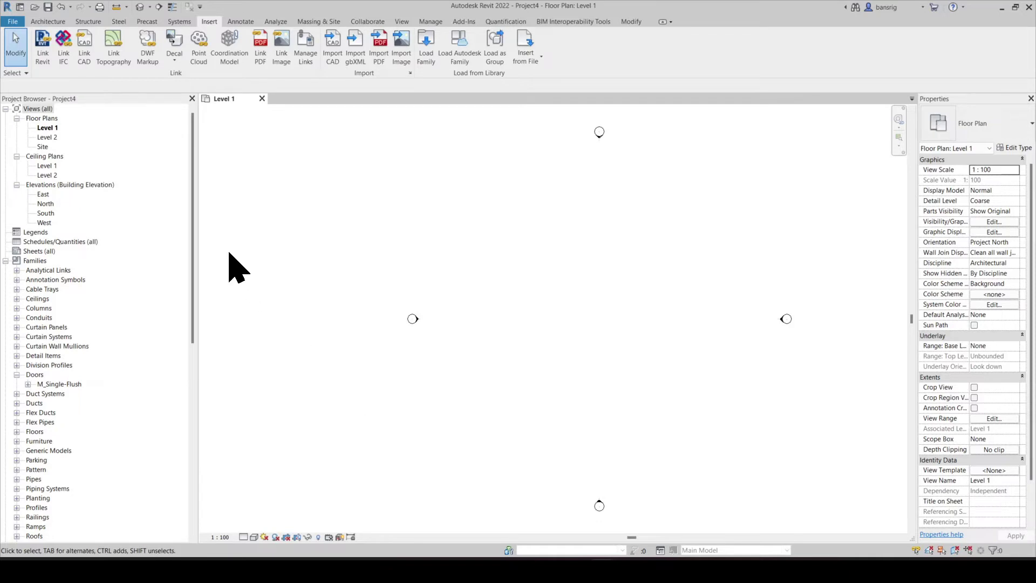
- Create a new family from the Metric Door.rft template
{"action": "left_click", "coordinate": [13, 22]}
{"action": "mouse_move", "coordinate": [70, 68]}
{"action": "left_click", "coordinate": [124, 102]}
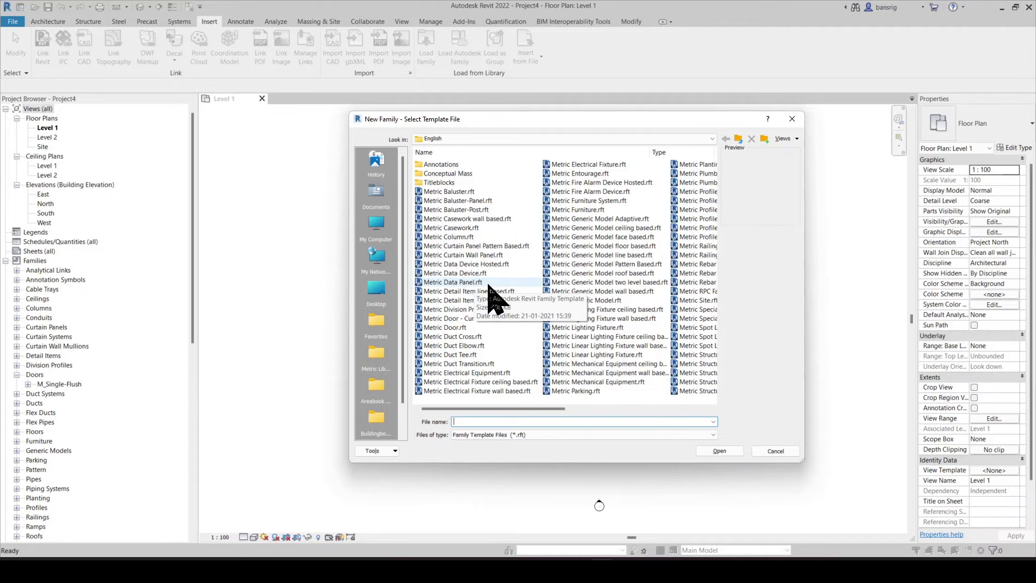
{"action": "left_click", "coordinate": [460, 328]}
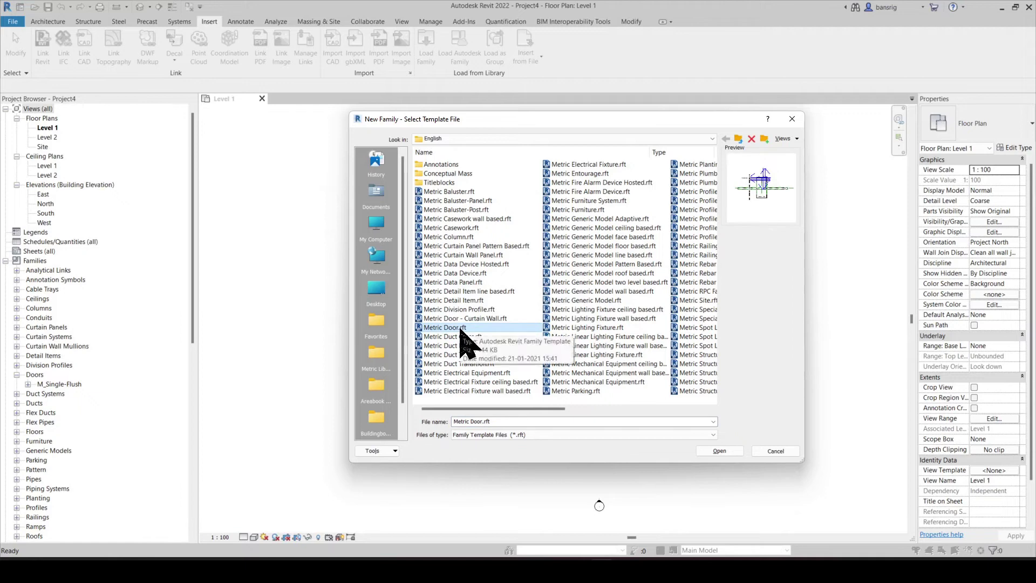
{"action": "left_click", "coordinate": [720, 451]}
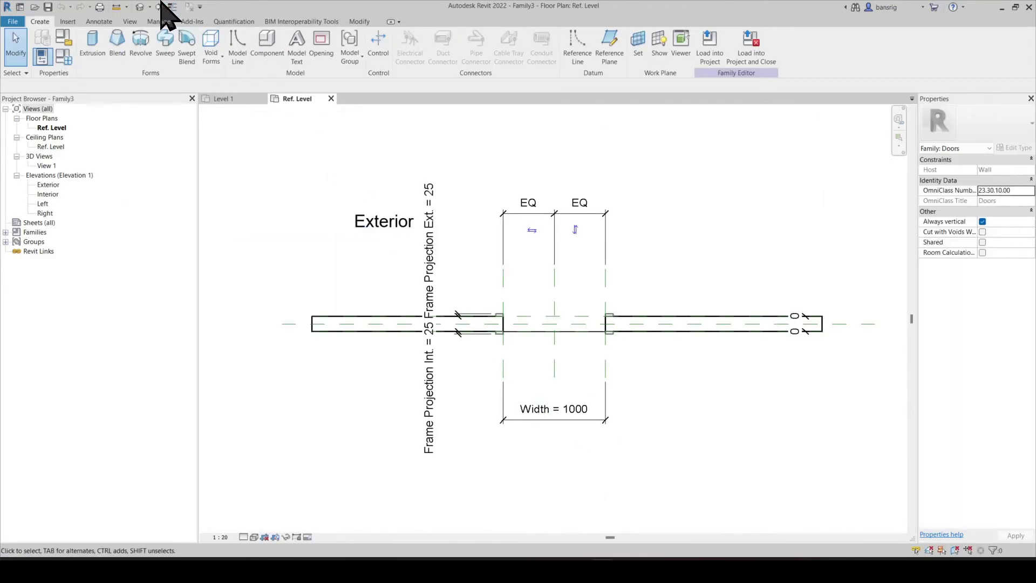
- Show the door family in the default 3D view and check its Doors category settings
{"action": "left_click", "coordinate": [140, 7]}
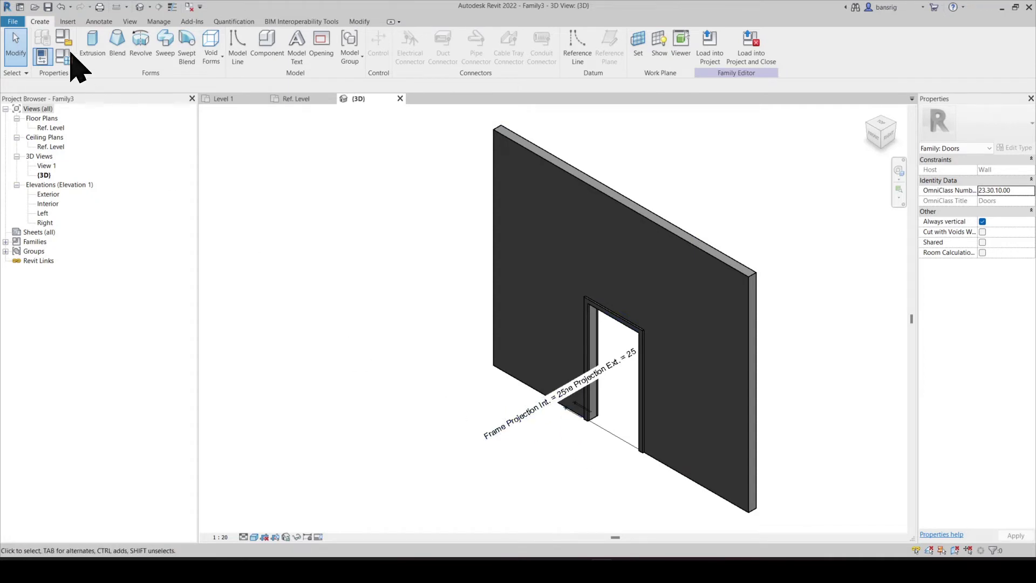
{"action": "left_click", "coordinate": [43, 55]}
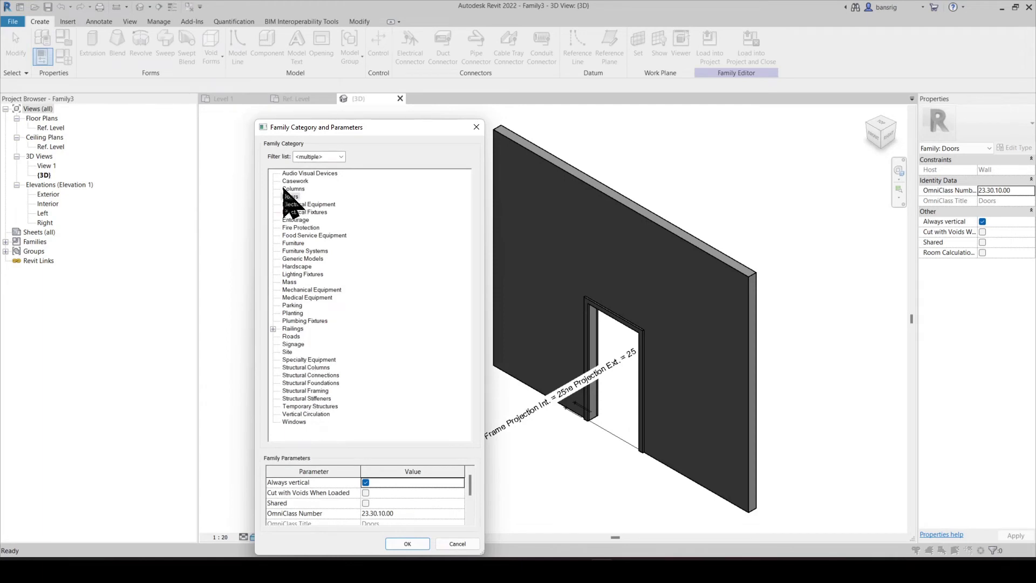
{"action": "left_click", "coordinate": [475, 128]}
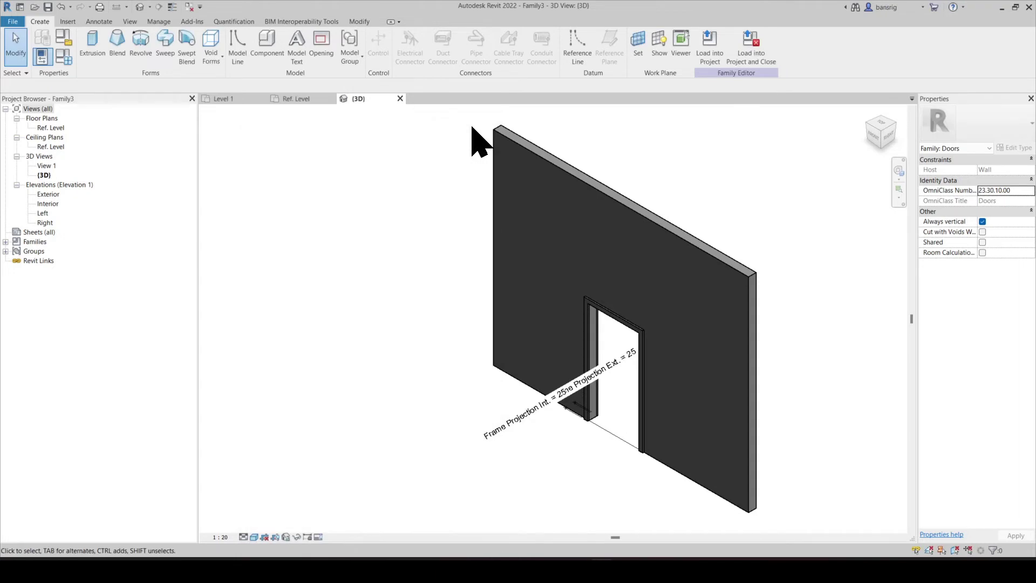
- Start saving the door family with Save As > Family, then return to the Home screen
{"action": "left_click", "coordinate": [12, 22]}
{"action": "left_click", "coordinate": [49, 162]}
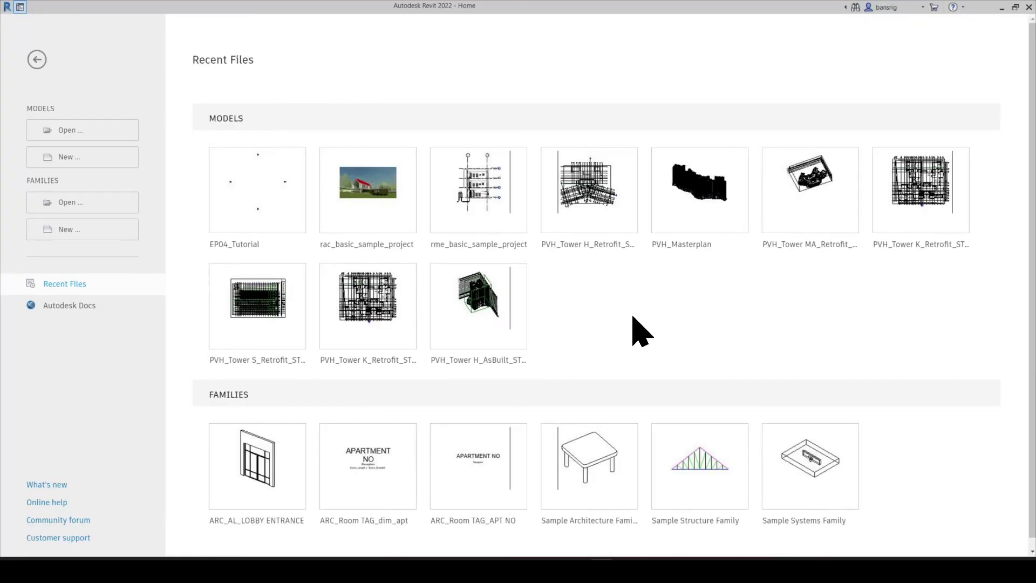
- Create another new project, Project5, from the DefaultGBRENU.rte template
{"action": "left_click", "coordinate": [110, 157]}
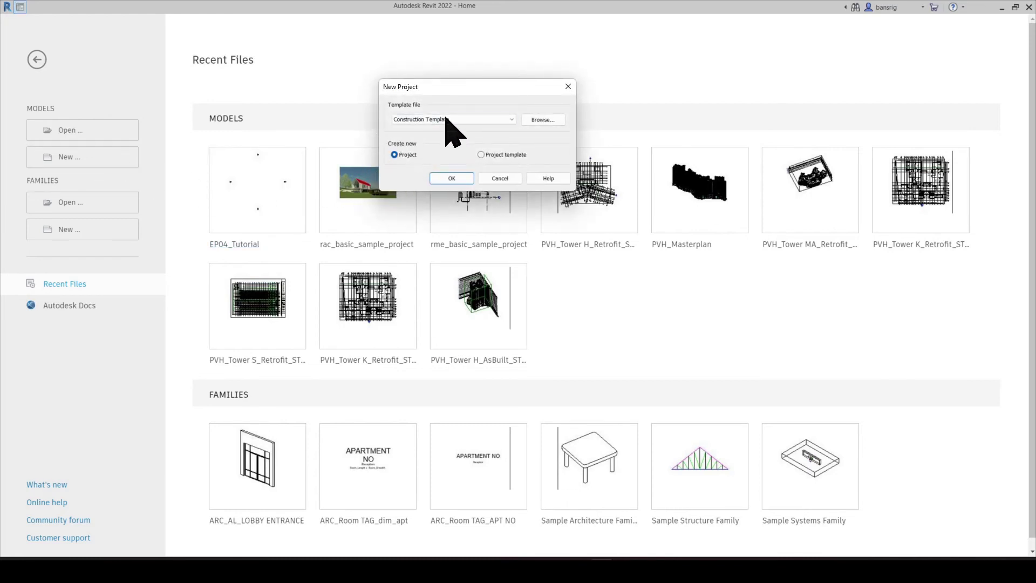
{"action": "left_click", "coordinate": [549, 120]}
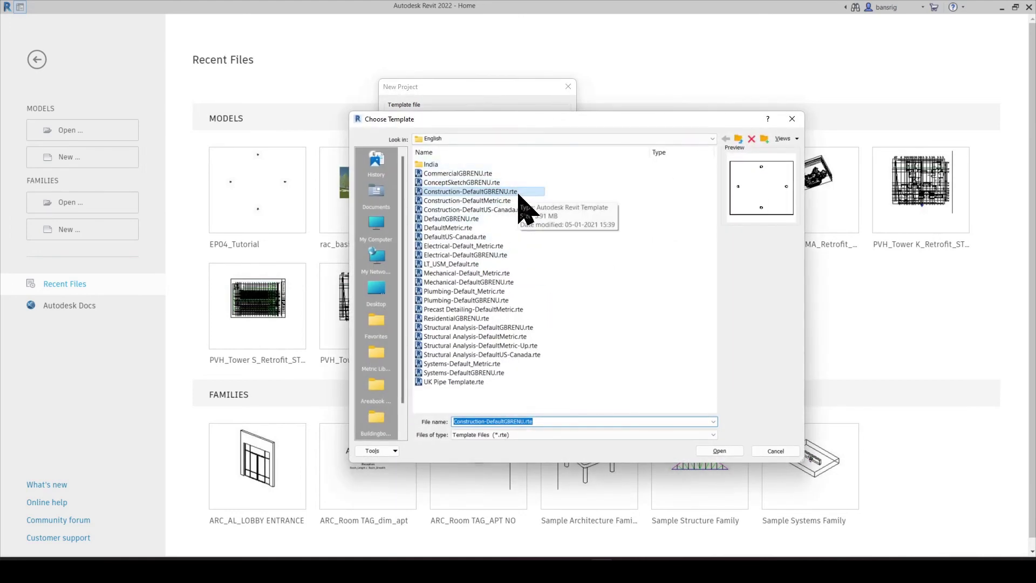
{"action": "left_click", "coordinate": [470, 219]}
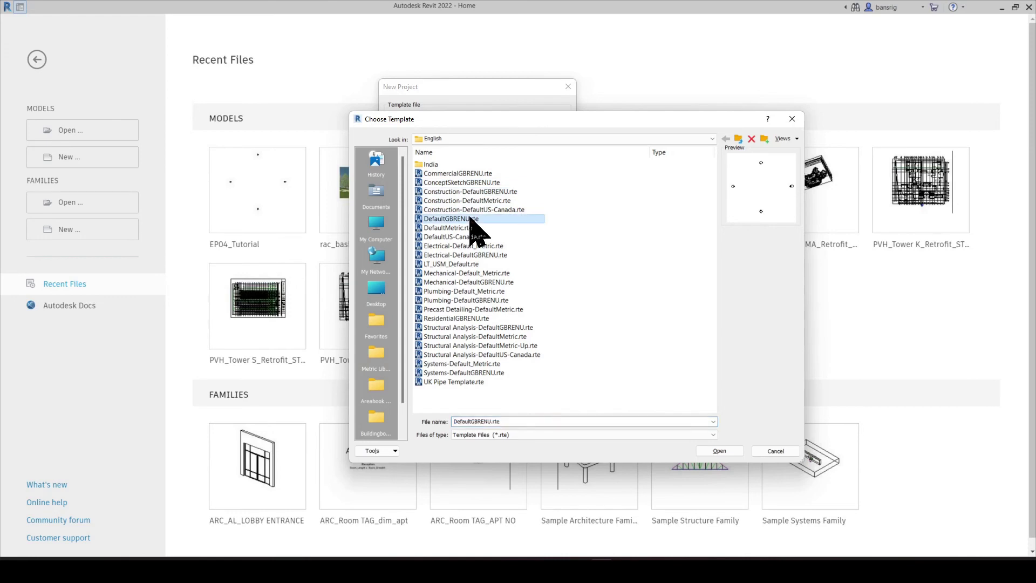
{"action": "left_click", "coordinate": [719, 451]}
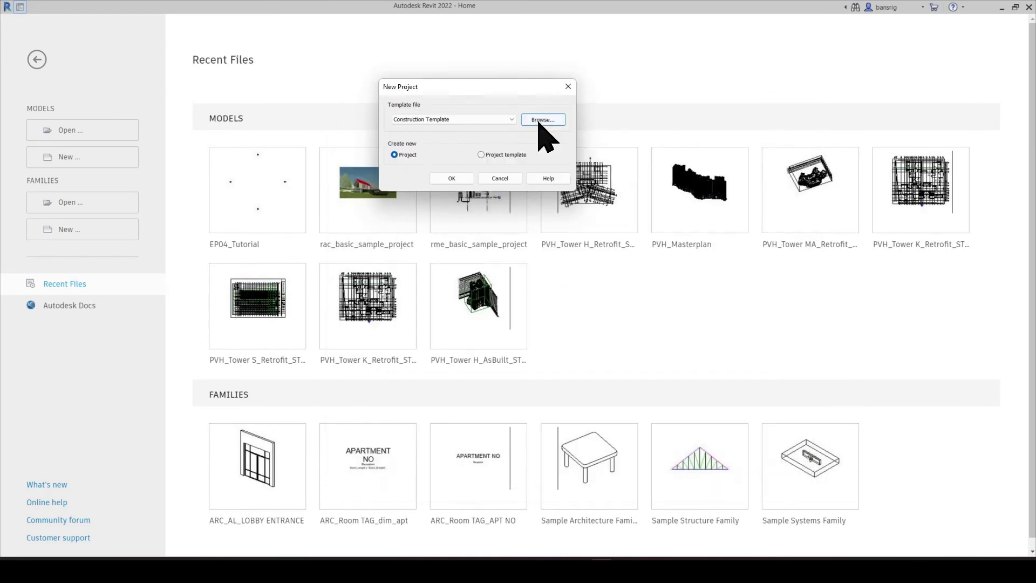
{"action": "left_click", "coordinate": [447, 179]}
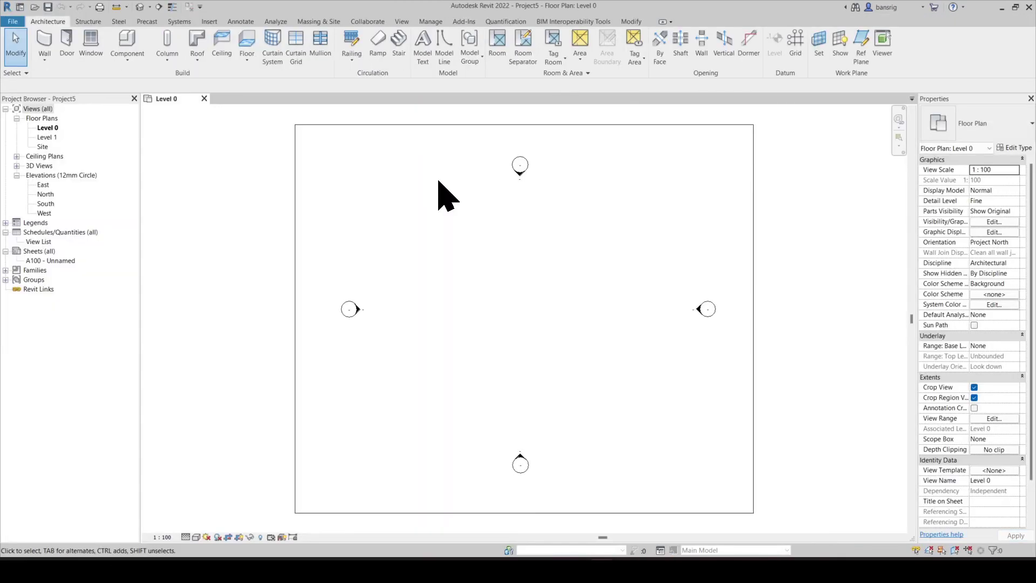
- Begin Save As for Project5, then cancel without saving
{"action": "left_click", "coordinate": [11, 21]}
{"action": "left_click", "coordinate": [19, 158]}
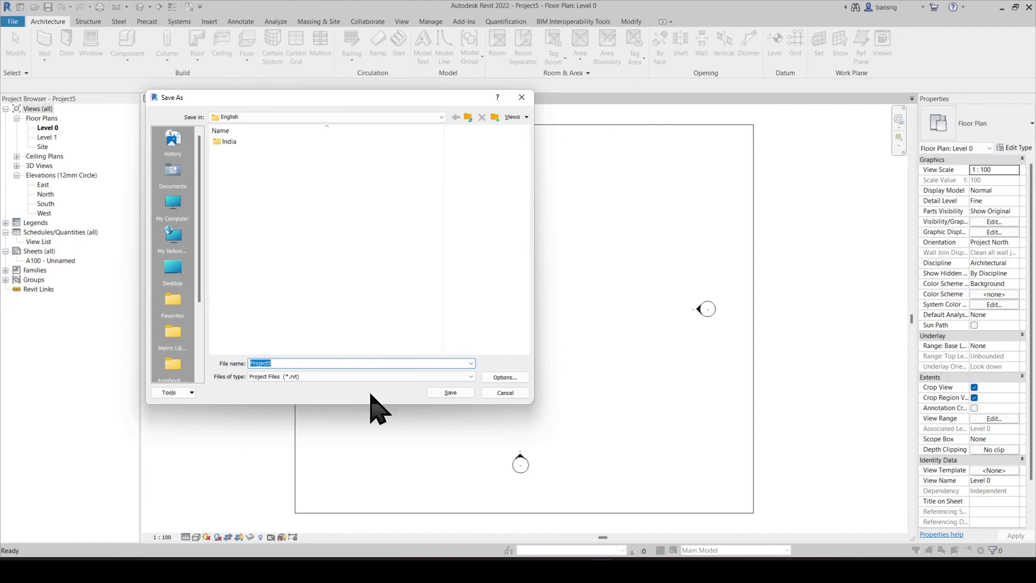
{"action": "left_click", "coordinate": [505, 393]}
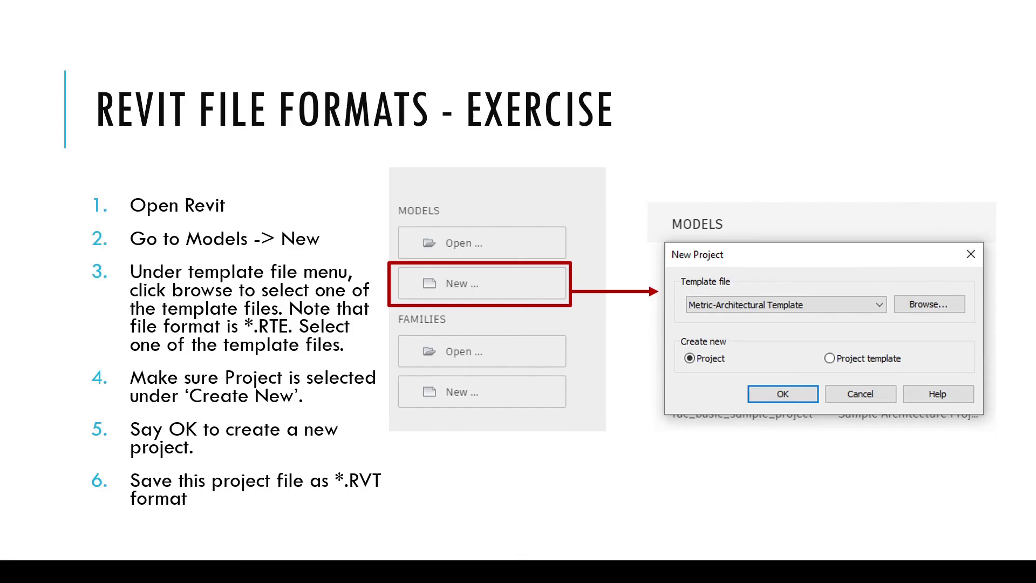